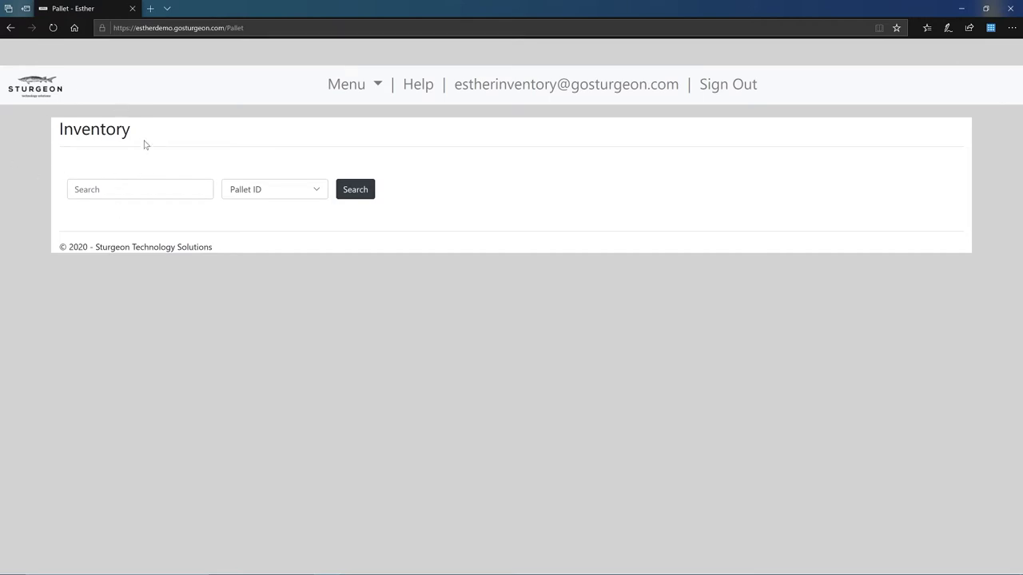
Enter pallet ID 30 in the Inventory search, keeping Pallet ID as the search type.
{"action": "left_click", "coordinate": [121, 189]}
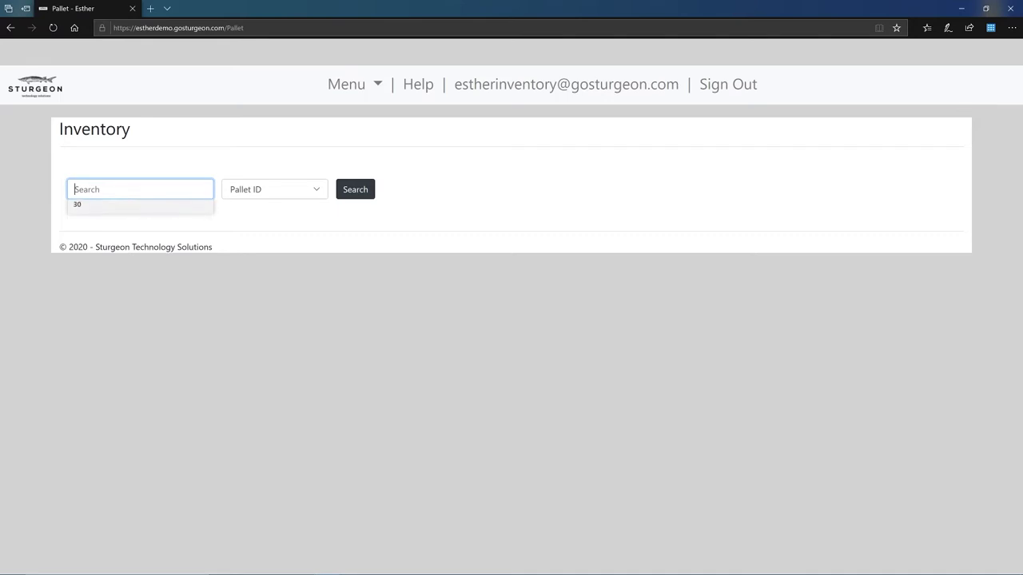
{"action": "left_click", "coordinate": [102, 210]}
{"action": "left_click", "coordinate": [232, 227]}
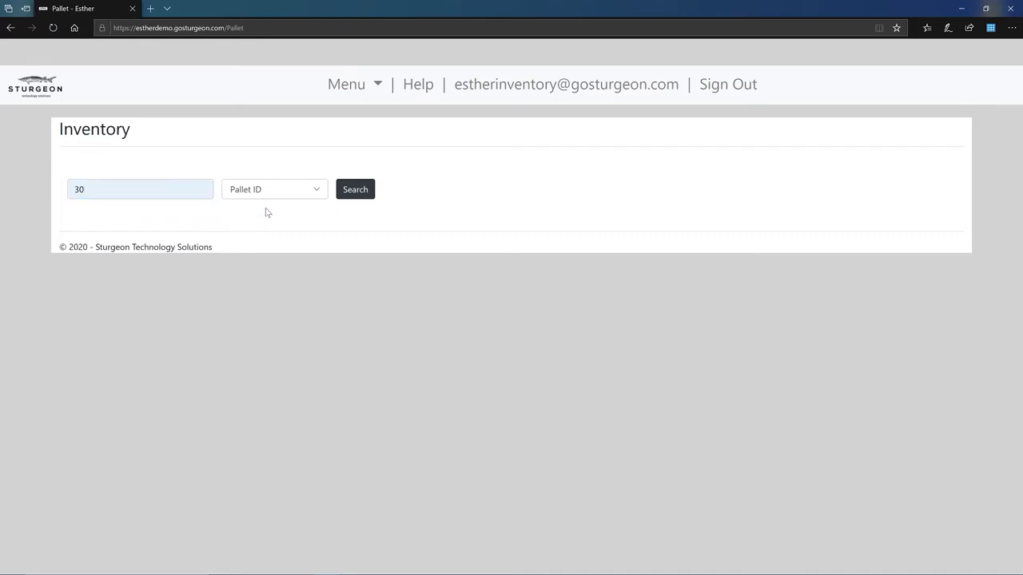
{"action": "left_click", "coordinate": [317, 192]}
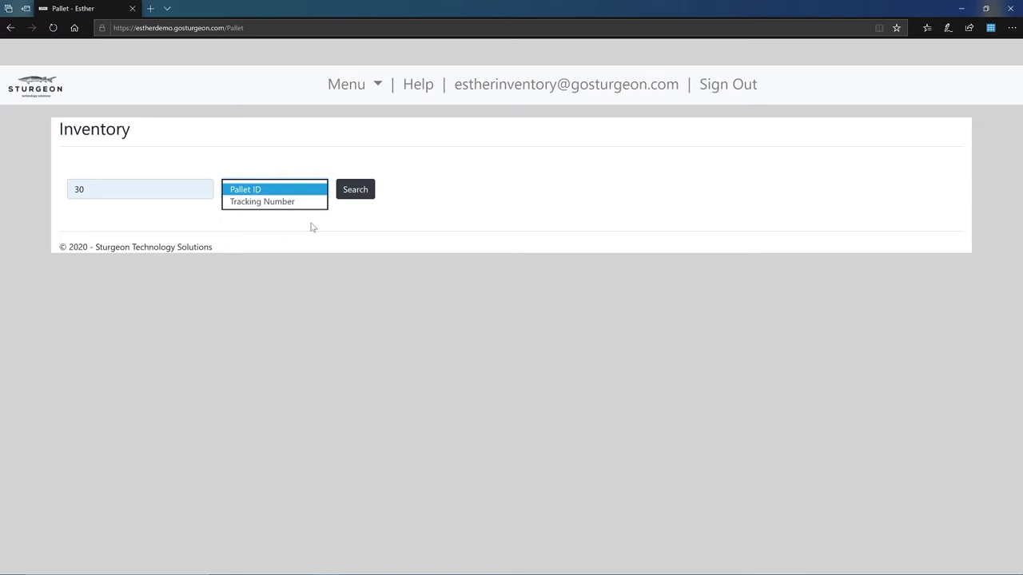
{"action": "left_click", "coordinate": [313, 228]}
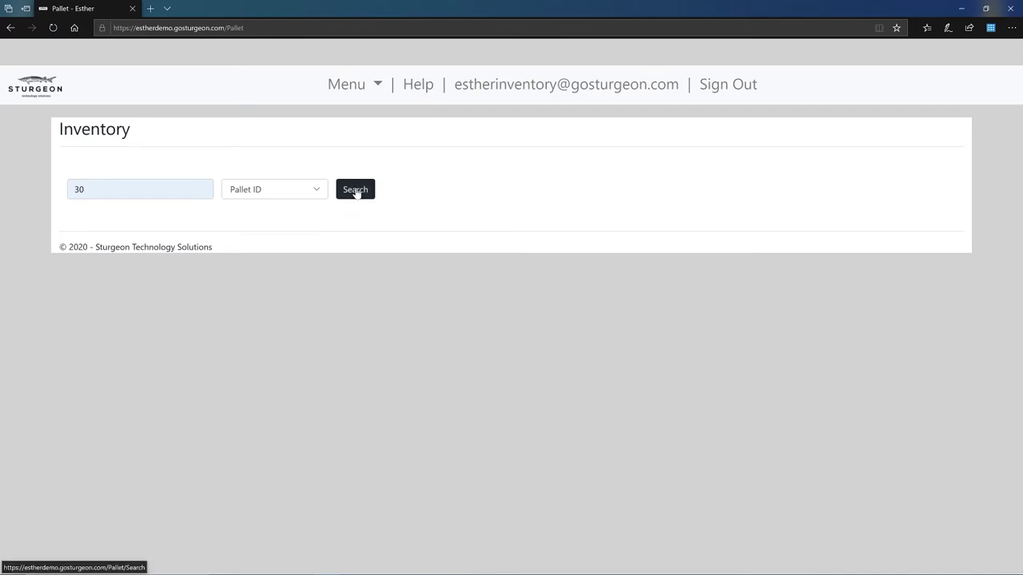
Search pallet 30 to load its Star Comm REDEPLOY device entry form.
{"action": "left_click", "coordinate": [356, 190]}
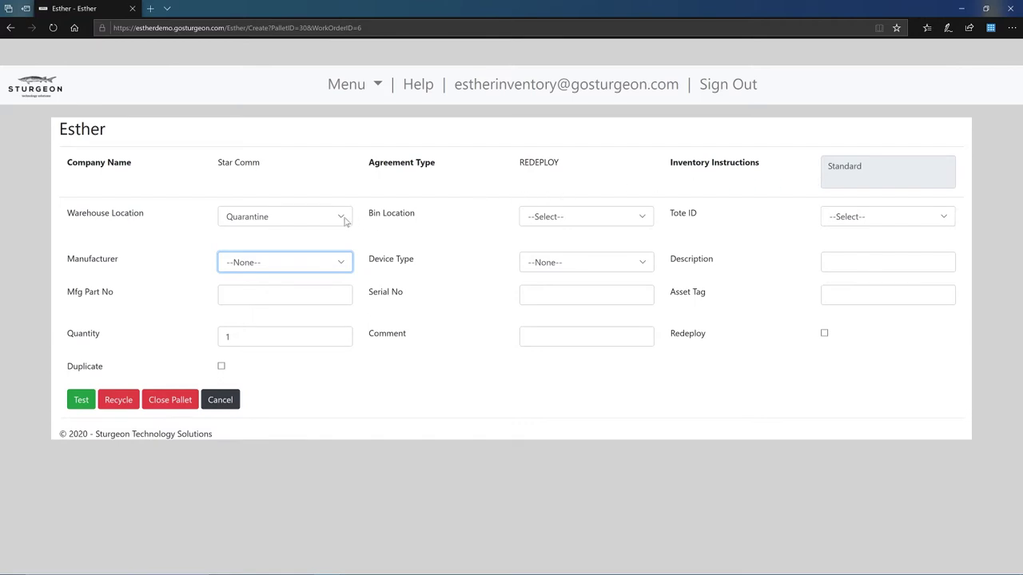
Set Warehouse Location to Atlanta, Manufacturer to Dell and Device Type to Laptop.
{"action": "left_click", "coordinate": [343, 220]}
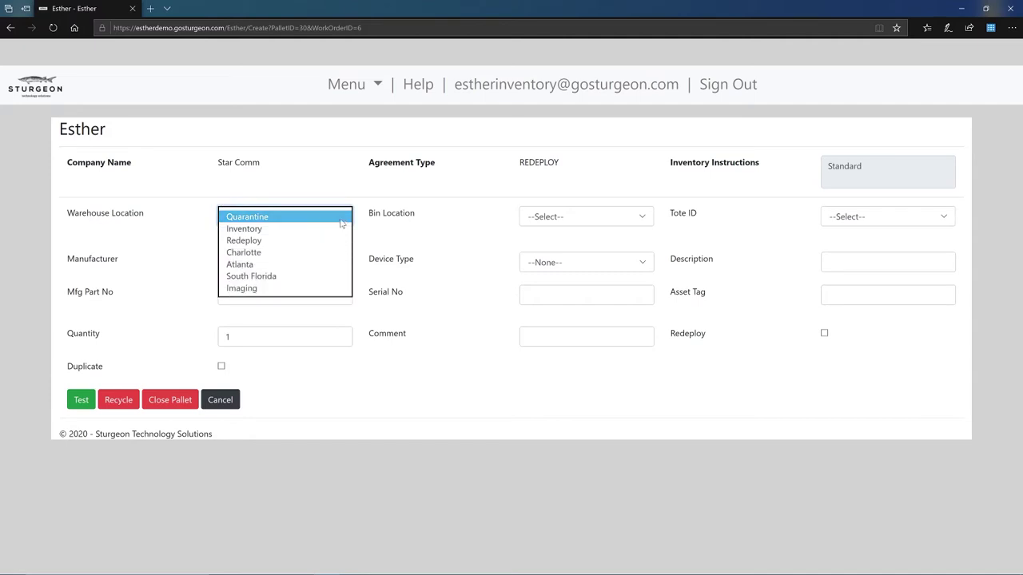
{"action": "left_click", "coordinate": [312, 263]}
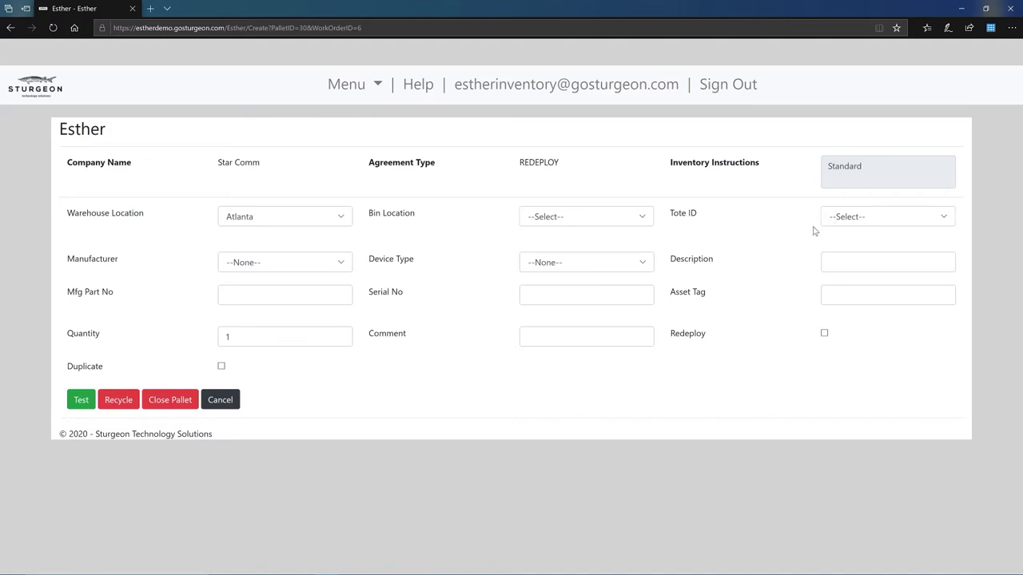
{"action": "left_click", "coordinate": [339, 266]}
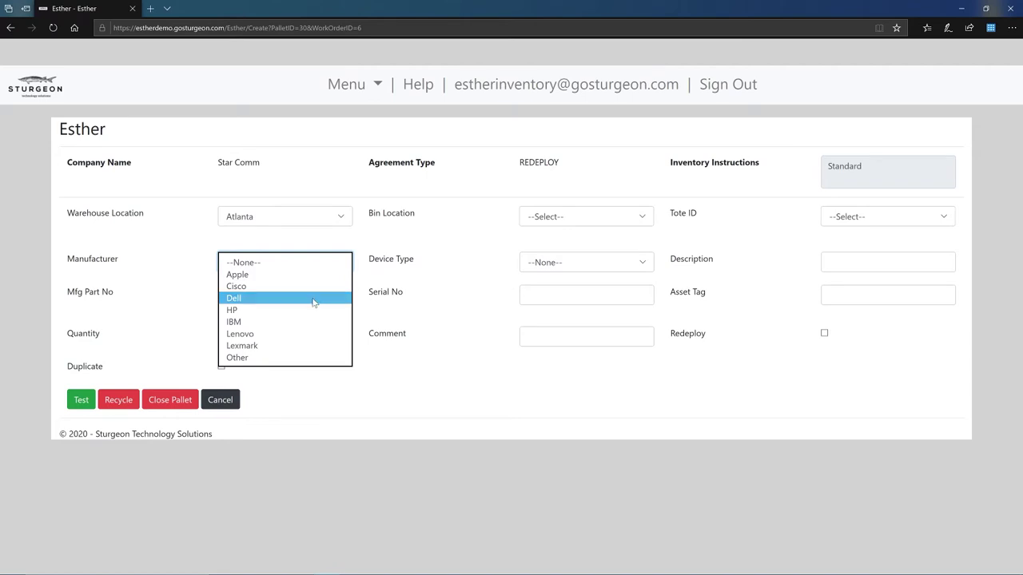
{"action": "left_click", "coordinate": [313, 298]}
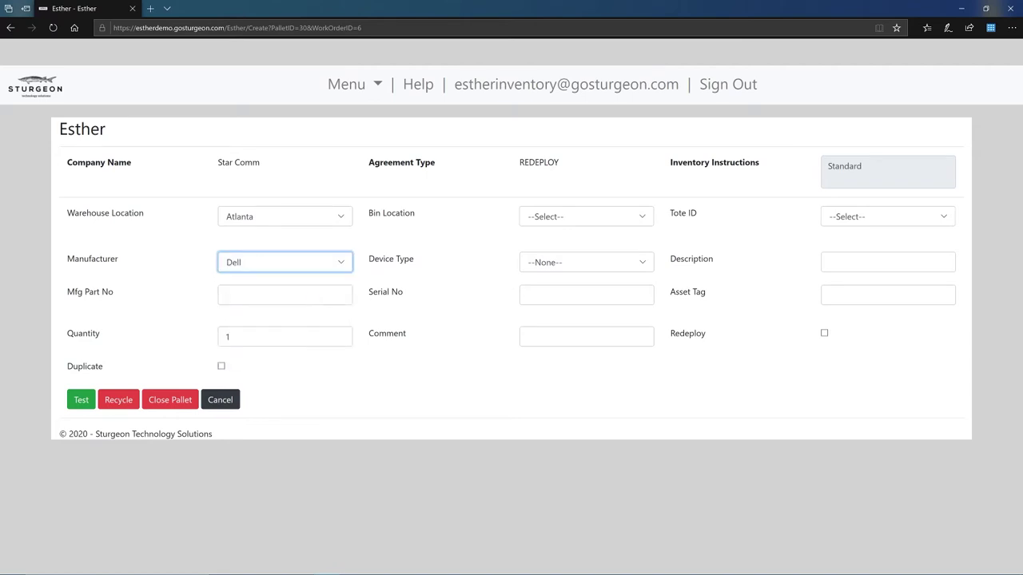
{"action": "left_click", "coordinate": [548, 267]}
{"action": "left_click", "coordinate": [570, 288]}
Fill Description and Mfg Part No with the Demo autofill value.
{"action": "left_click", "coordinate": [828, 262]}
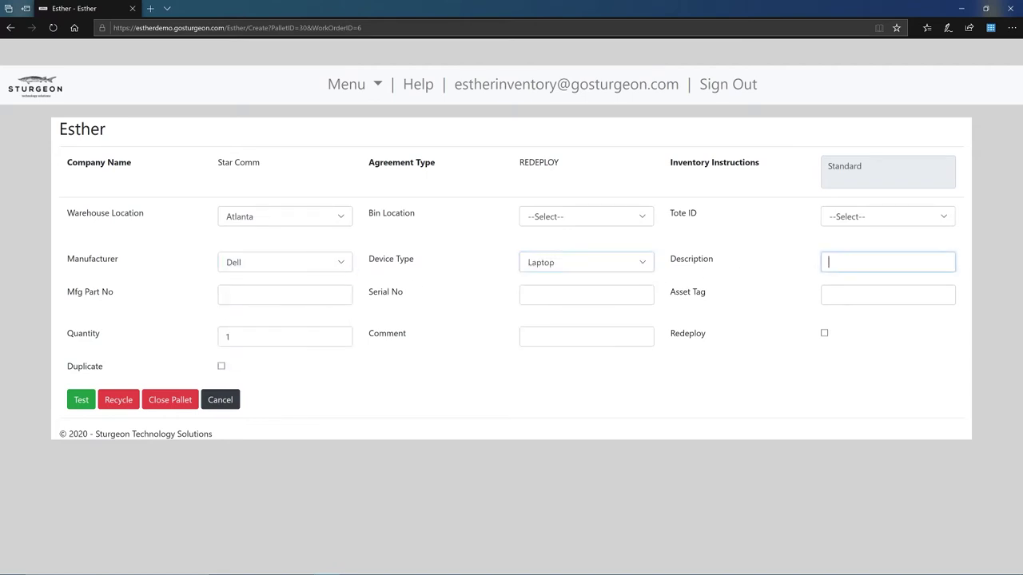
{"action": "left_click", "coordinate": [834, 279]}
{"action": "left_click", "coordinate": [251, 296]}
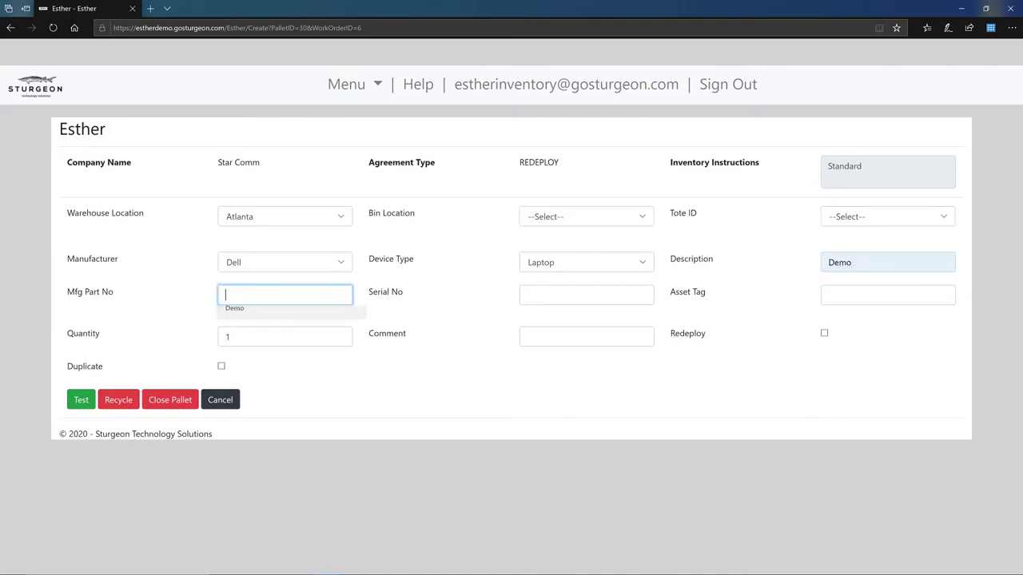
{"action": "left_click", "coordinate": [265, 317]}
{"action": "left_click", "coordinate": [518, 296]}
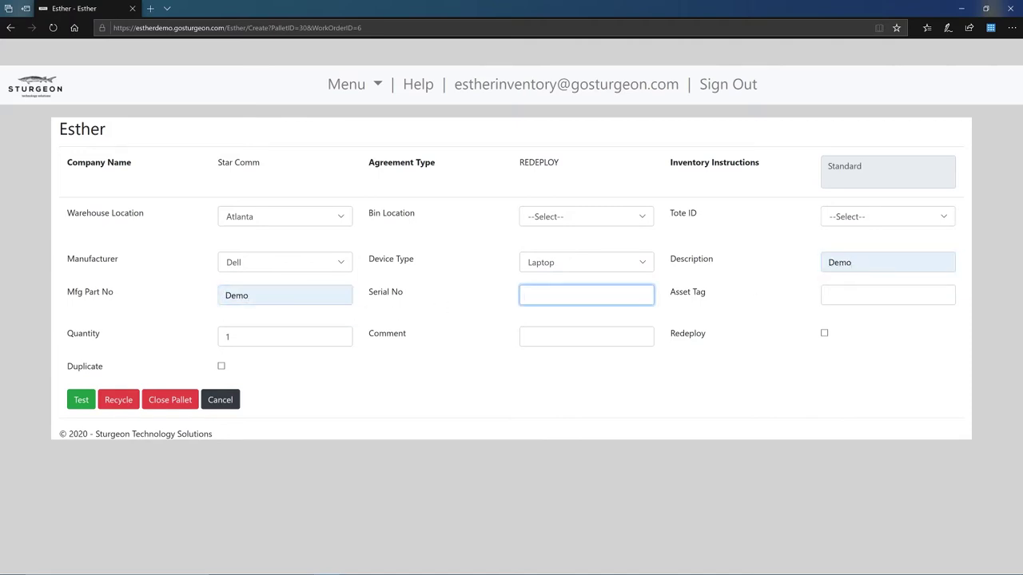
{"action": "type", "text": "Demo1"}
{"action": "left_click", "coordinate": [887, 295]}
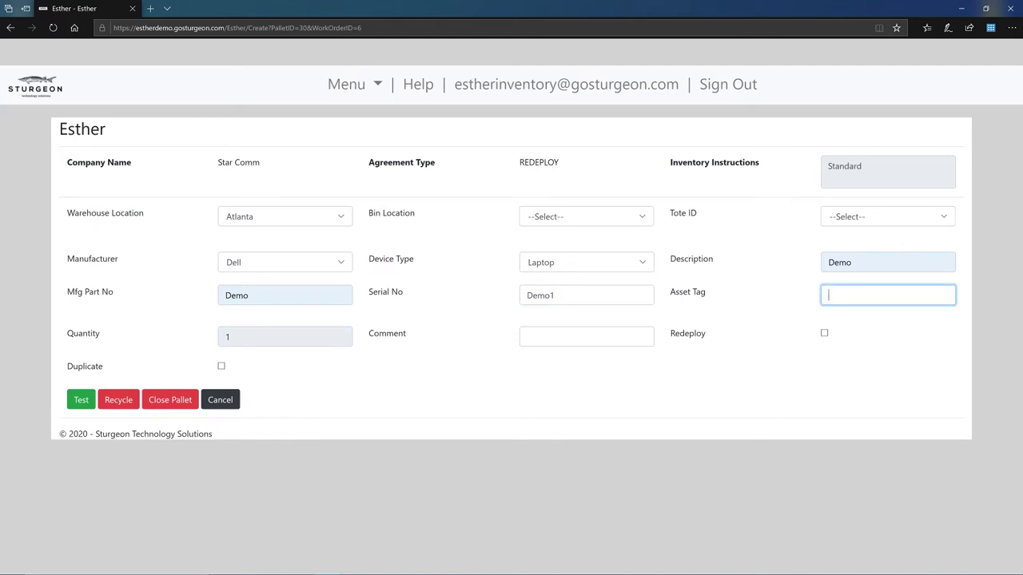
{"action": "left_click", "coordinate": [248, 341]}
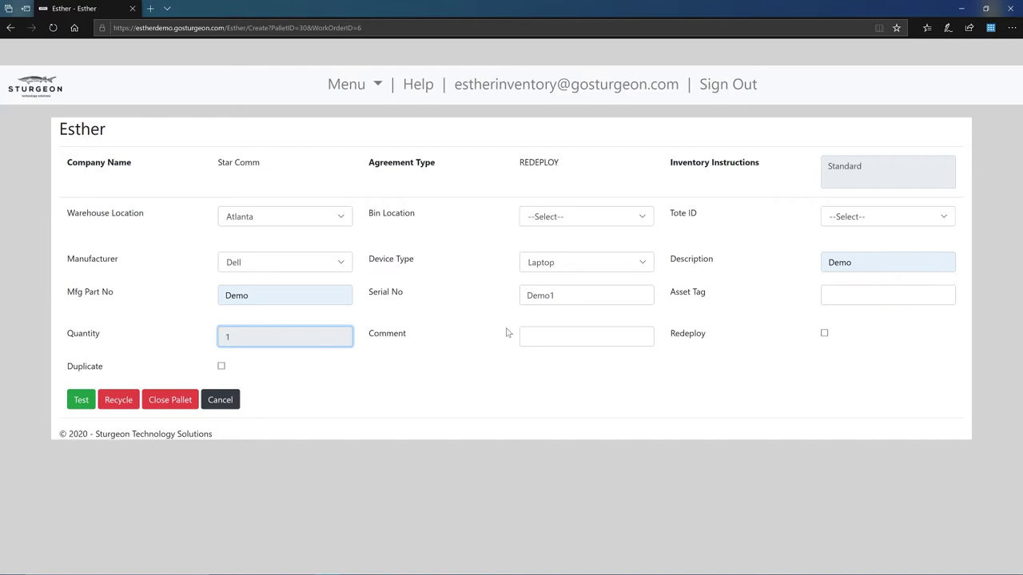
{"action": "key", "text": "Tab"}
{"action": "key", "text": "shift+Tab"}
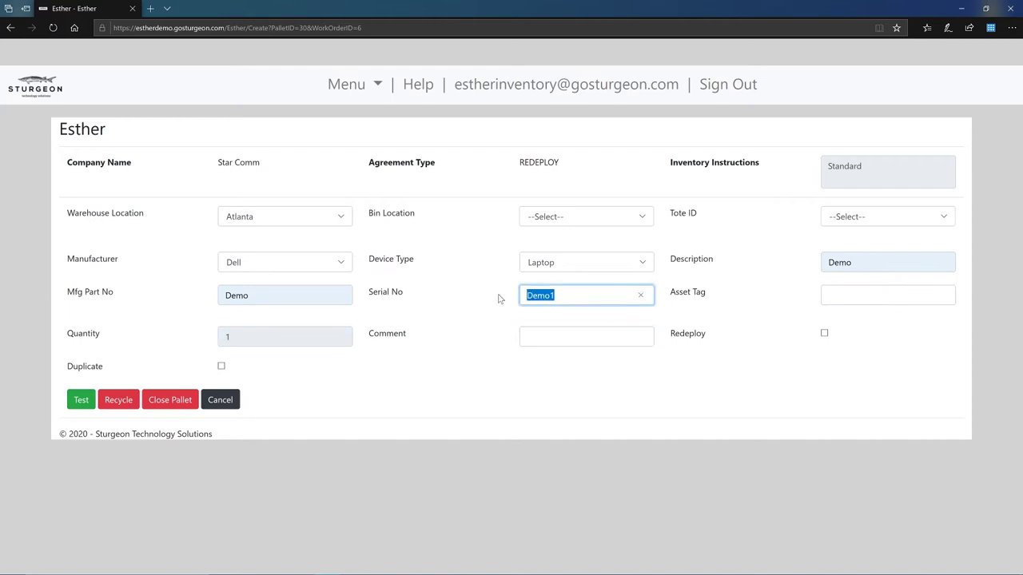
{"action": "key", "text": "BackSpace"}
Set the device Quantity to 3, leaving Serial No as N/A.
{"action": "key", "text": "Tab"}
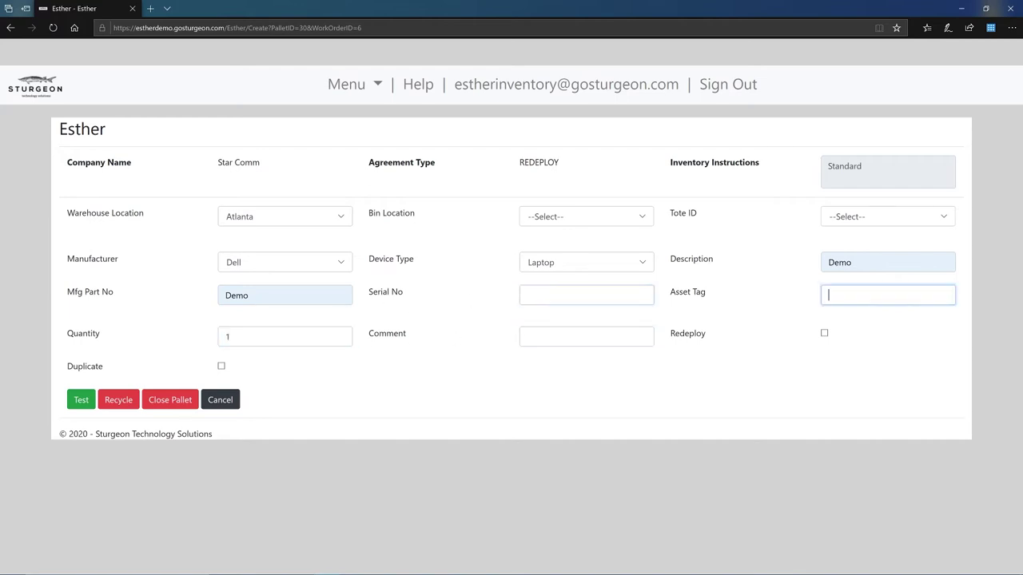
{"action": "key", "text": "Tab"}
{"action": "type", "text": "3"}
{"action": "key", "text": "Tab"}
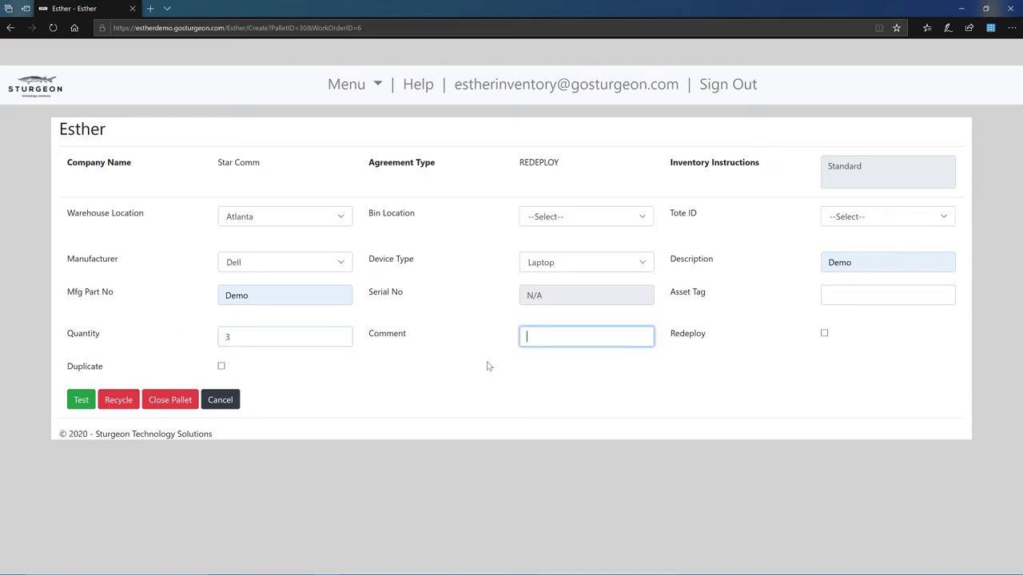
Tick the Redeploy checkbox on the pallet 30 device record.
{"action": "left_click", "coordinate": [824, 333]}
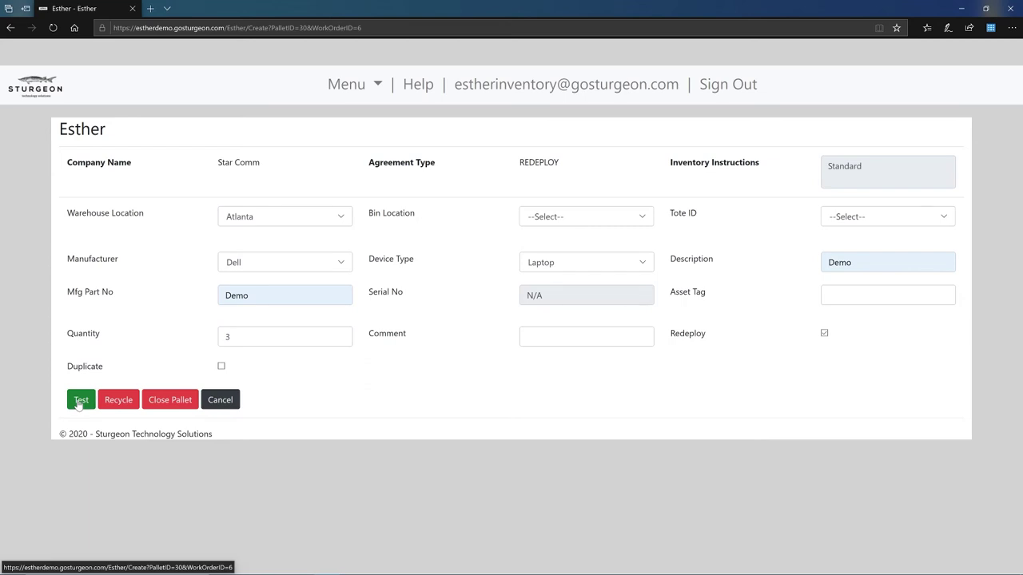
Save the device as ID 40 with a test barcode label, then return to a blank entry form.
{"action": "left_click", "coordinate": [80, 402]}
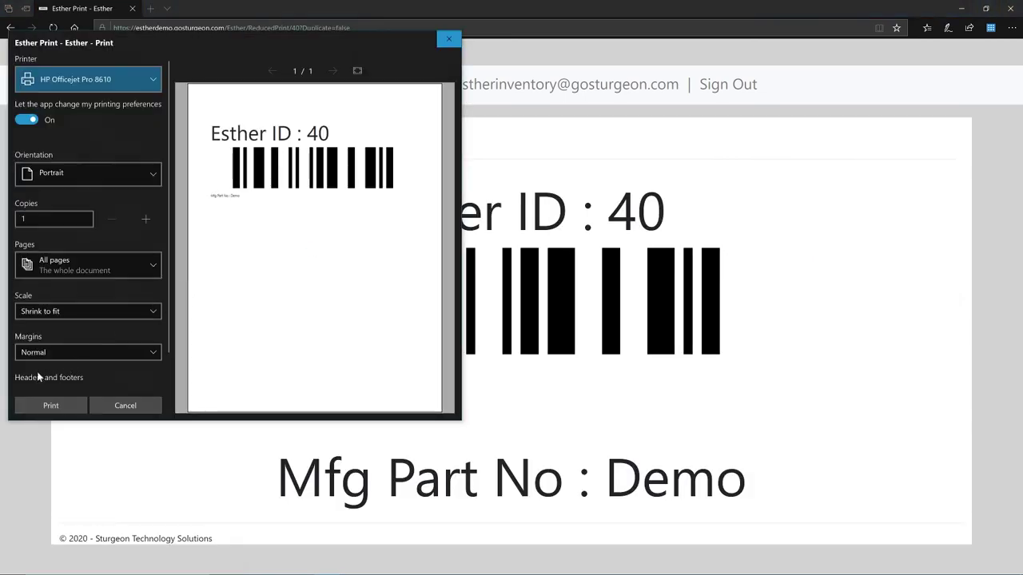
{"action": "left_click", "coordinate": [448, 40]}
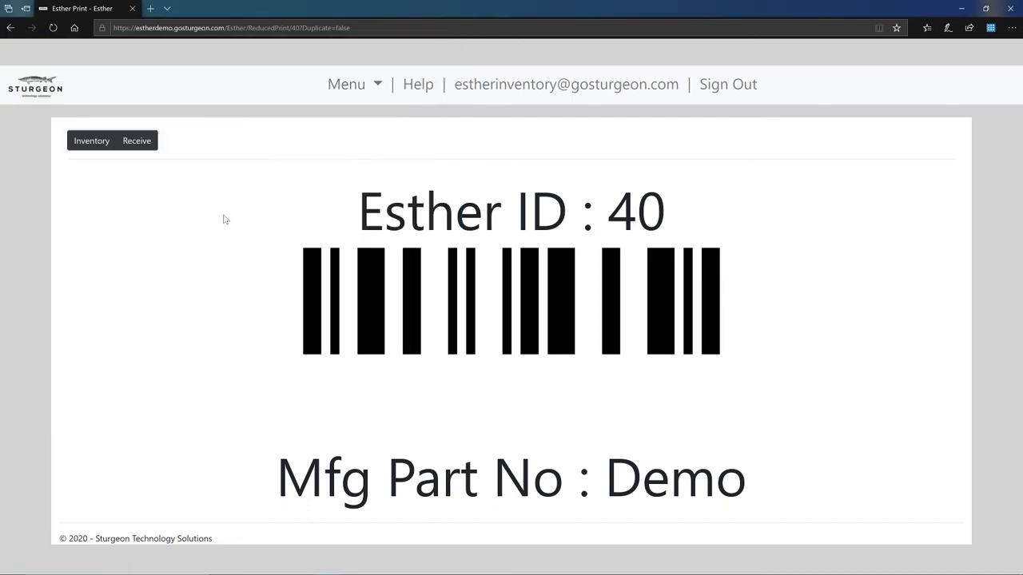
{"action": "left_click", "coordinate": [92, 144]}
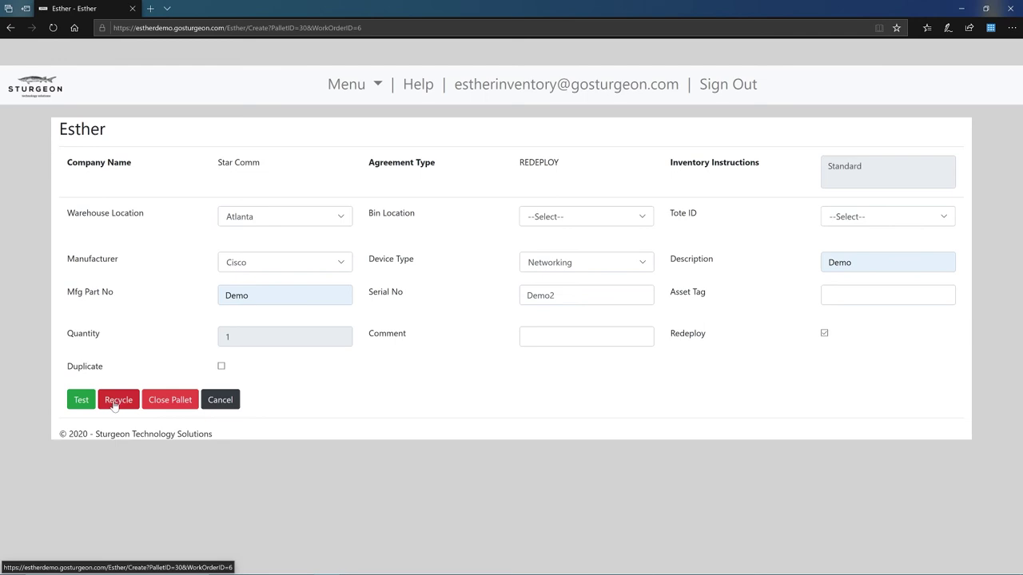
Recycle device 41 with failure code Customer requirement.
{"action": "left_click", "coordinate": [115, 402]}
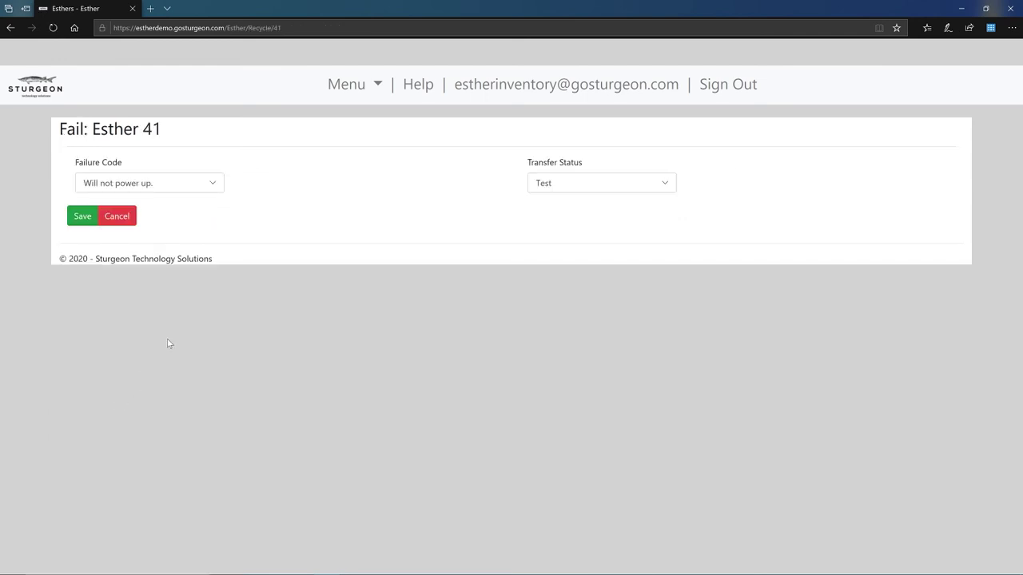
{"action": "left_click", "coordinate": [212, 188]}
{"action": "left_click", "coordinate": [182, 218]}
Save device 41's failure record and close pallet 30.
{"action": "left_click", "coordinate": [81, 225]}
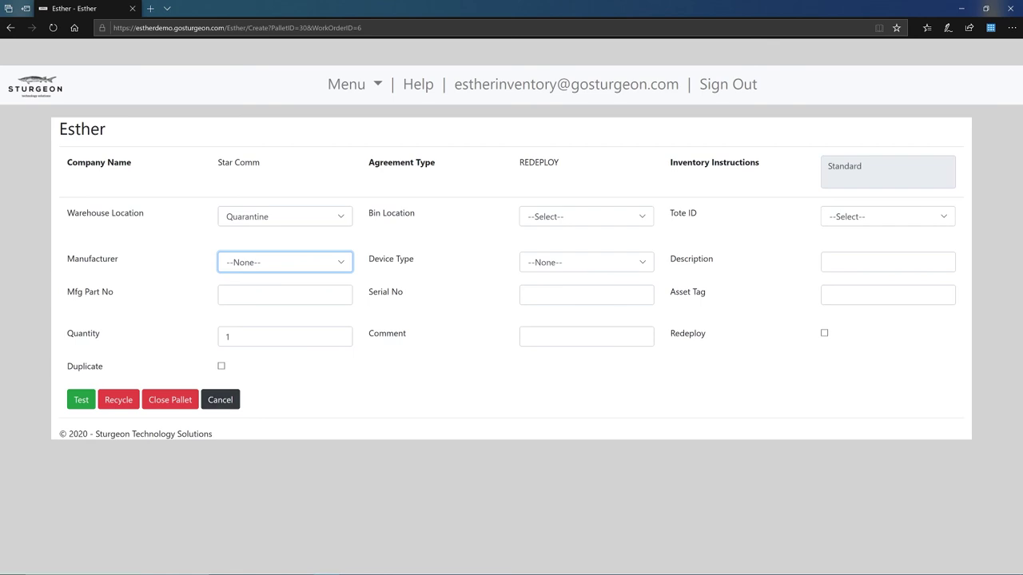
{"action": "left_click", "coordinate": [161, 404]}
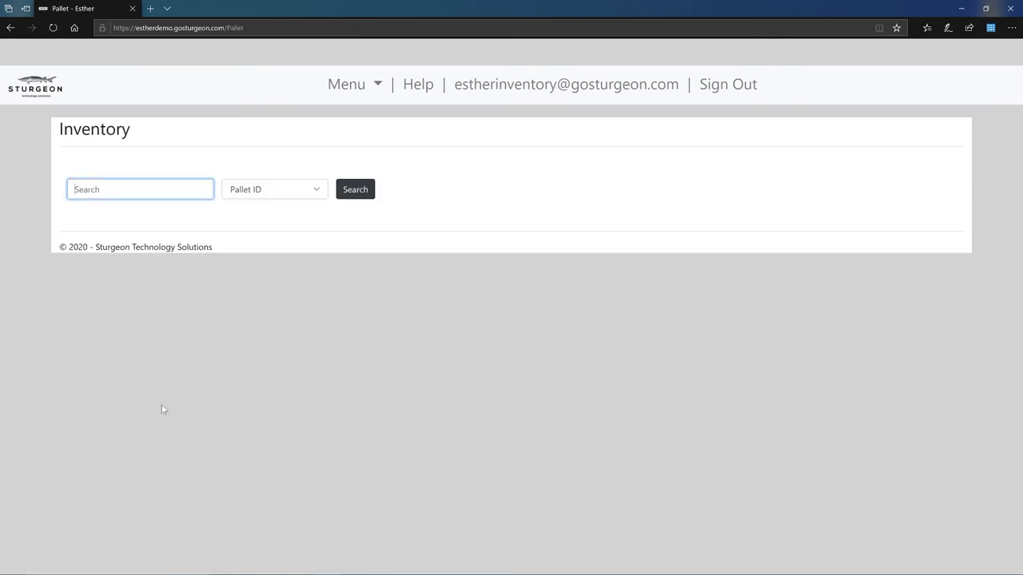